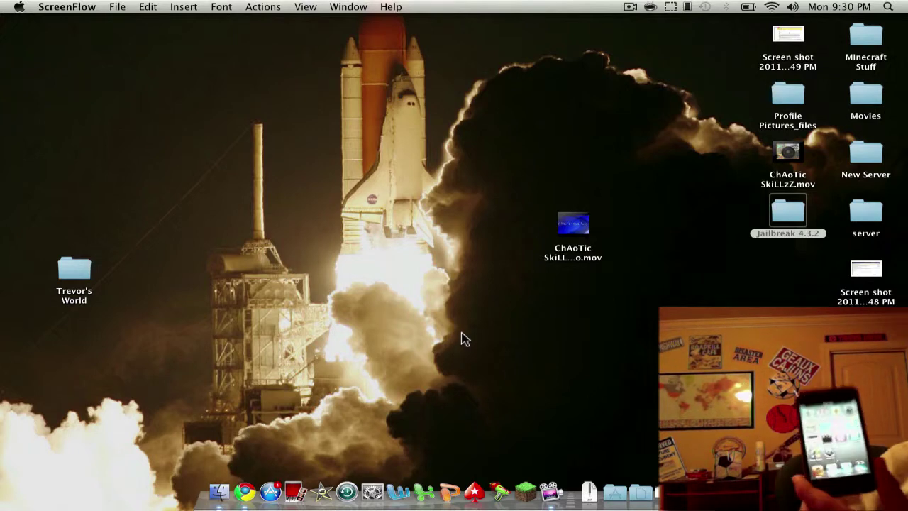
- Check the Jailbreak 4.3.2 folder, then load felixbruns.de in Chrome
double_click(787, 213)
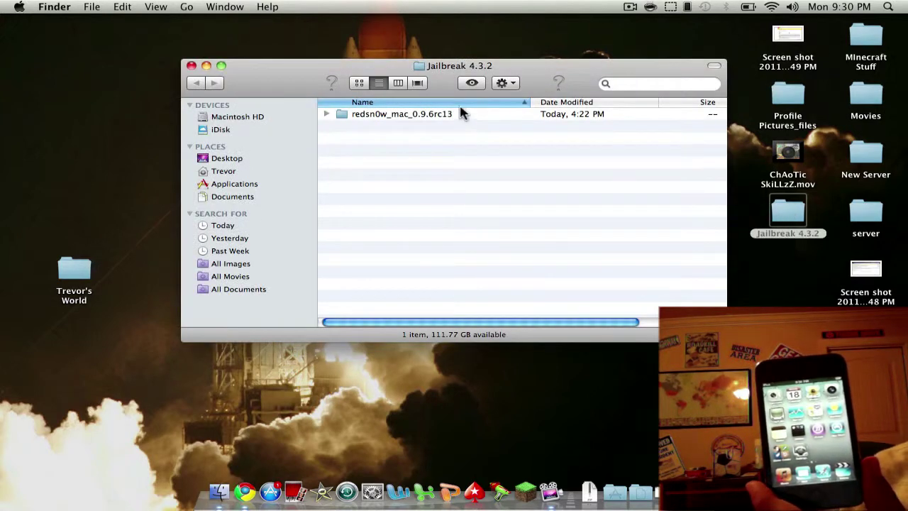
click(191, 65)
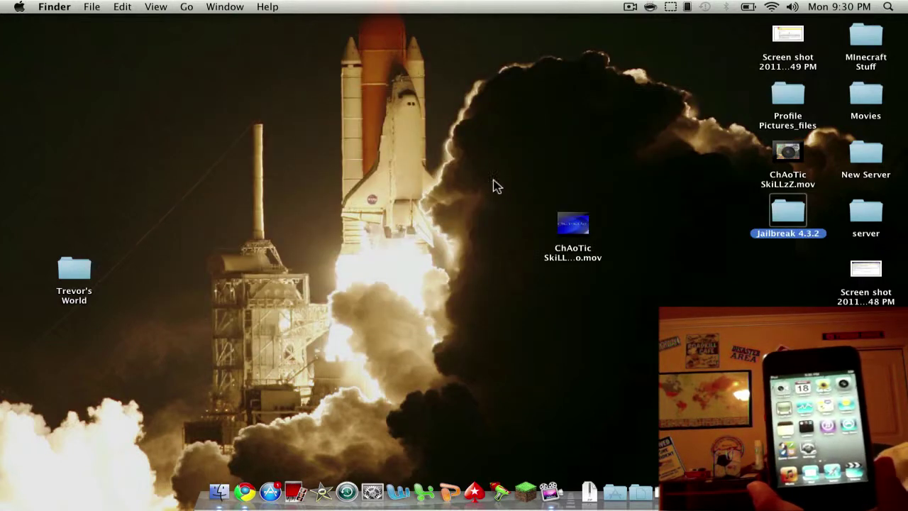
click(245, 493)
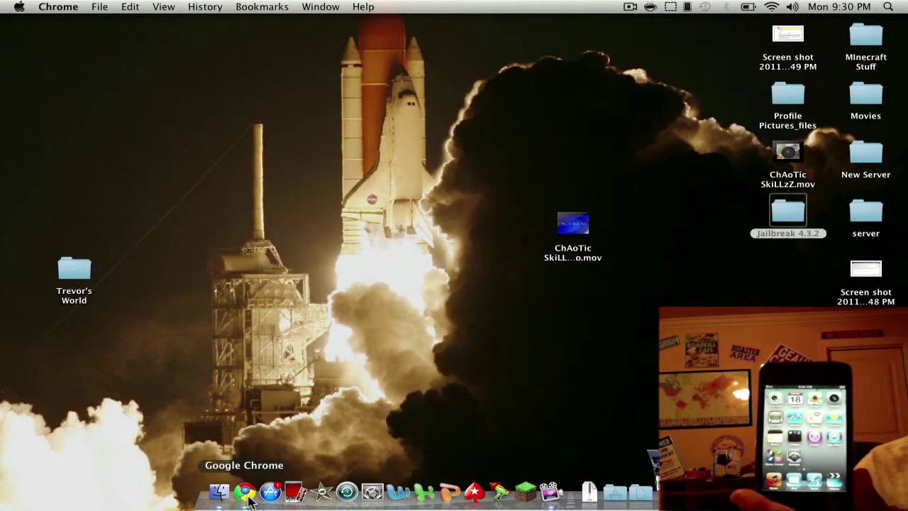
click(269, 48)
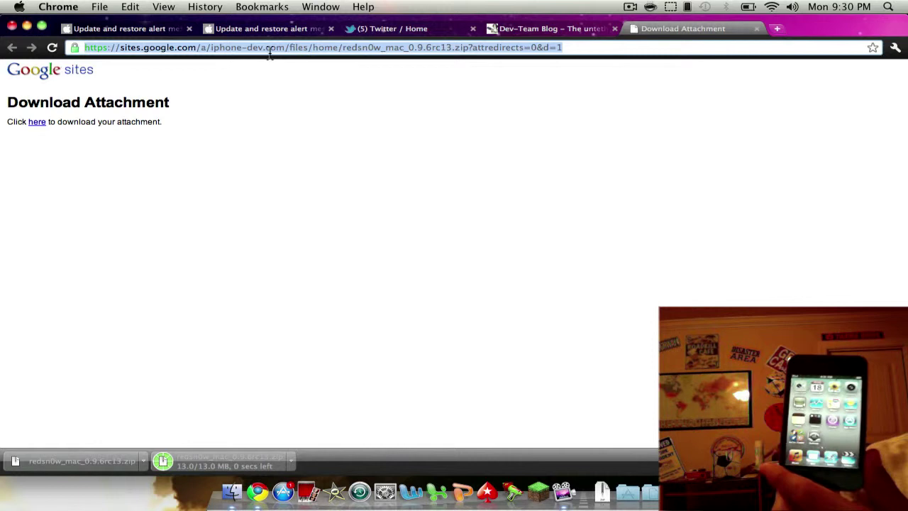
text(felixbruns.de)
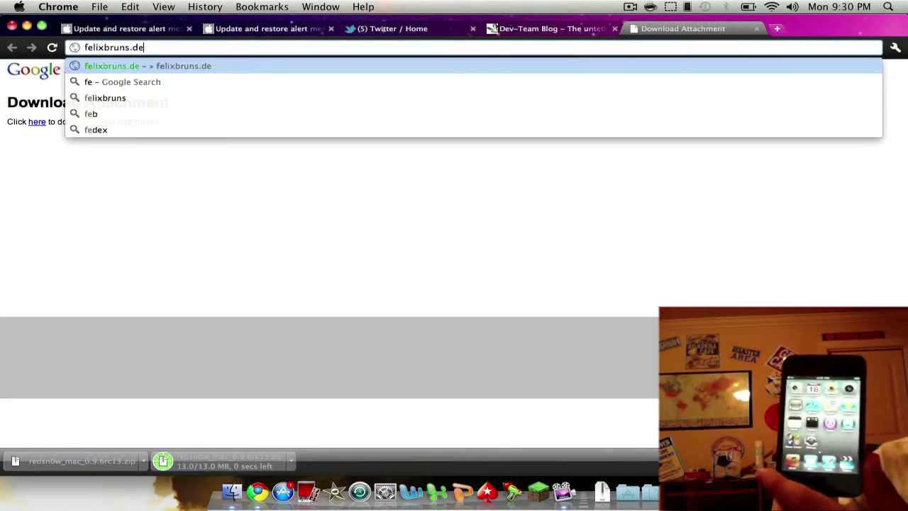
key(Return)
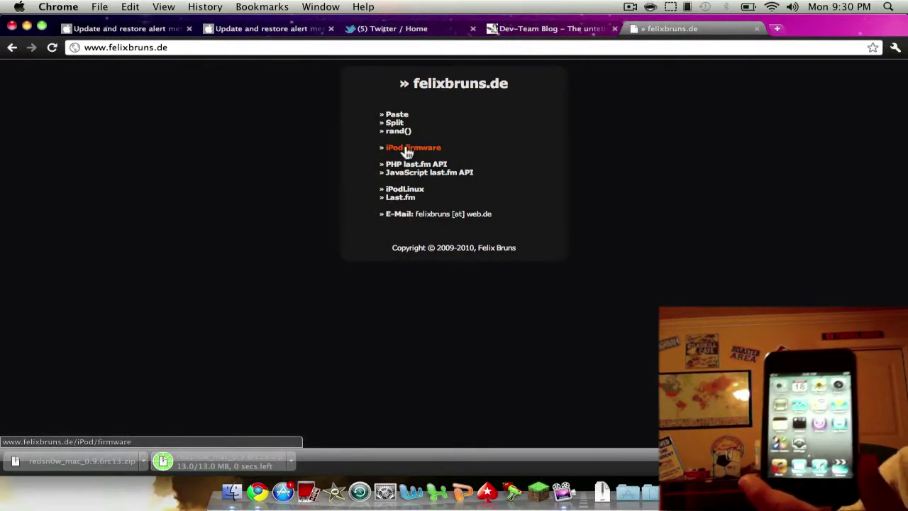
- Open the iPod firmware page and browse its iPhone / iPod touch firmware list without choosing
click(407, 152)
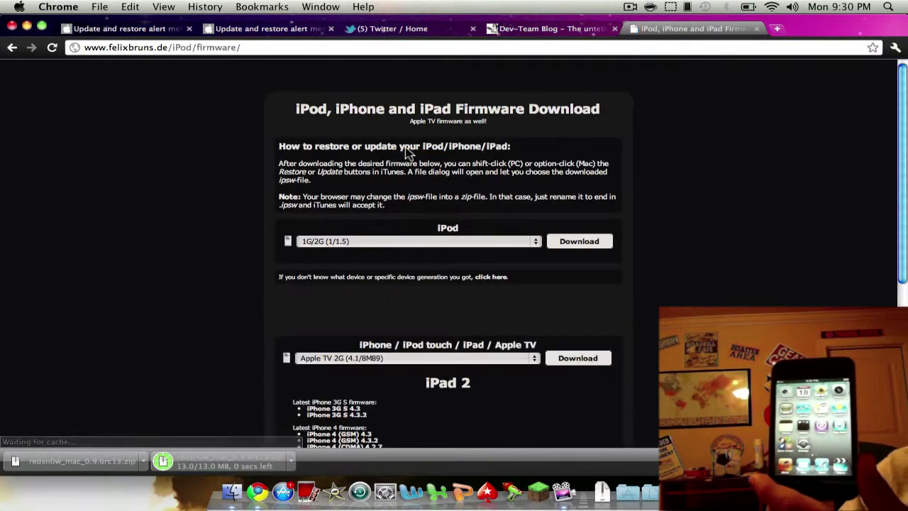
scroll(422, 291, down, 2)
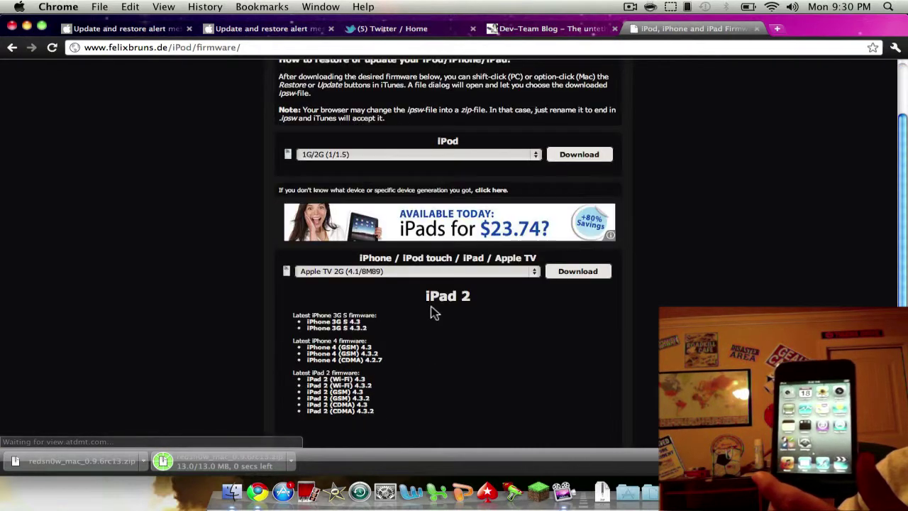
click(445, 273)
scroll(389, 310, down, 15)
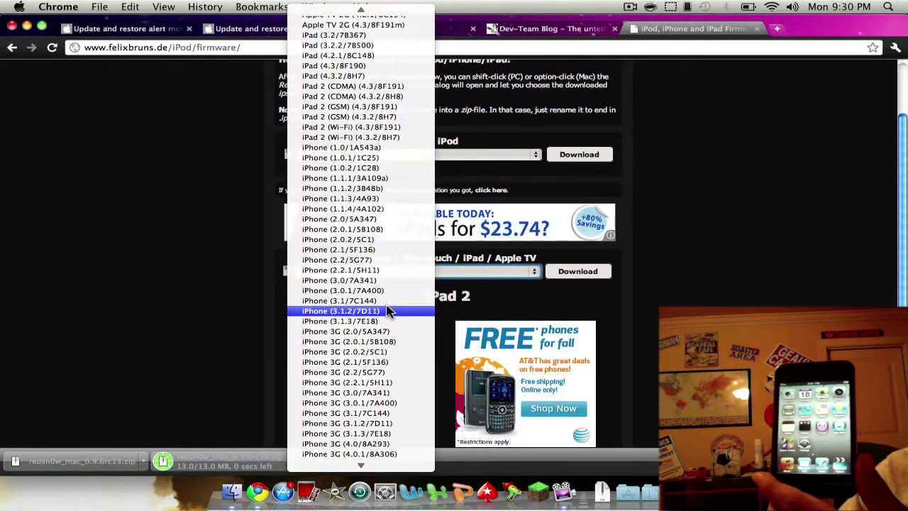
scroll(389, 311, down, 9)
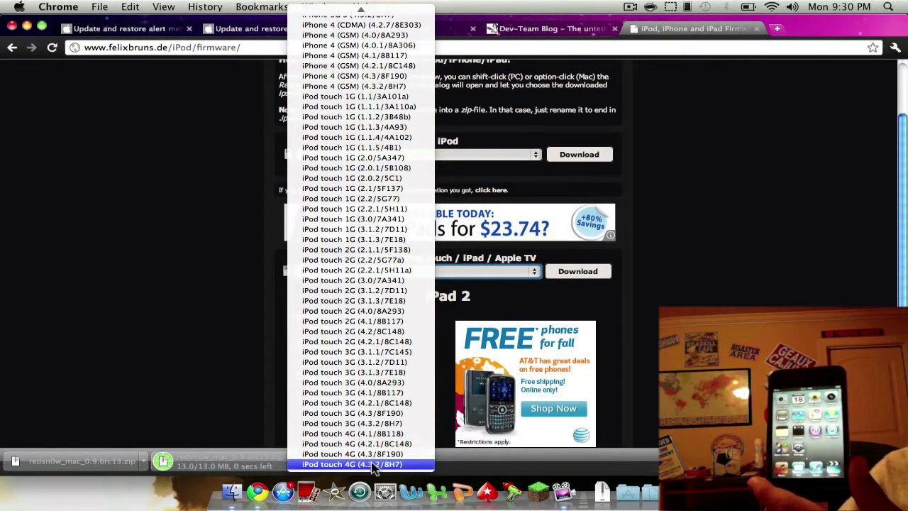
click(671, 302)
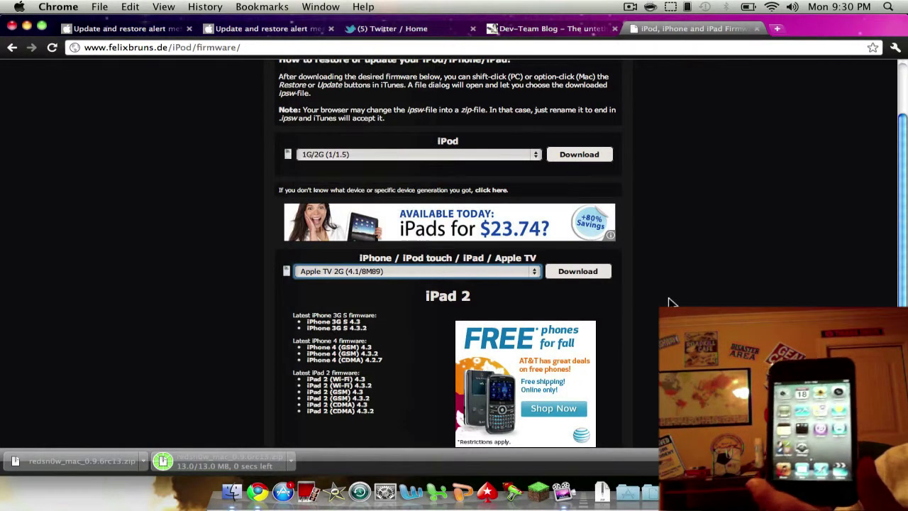
- Review the redsn0w post on the Dev-Team Blog and close the Download Attachment page
click(457, 47)
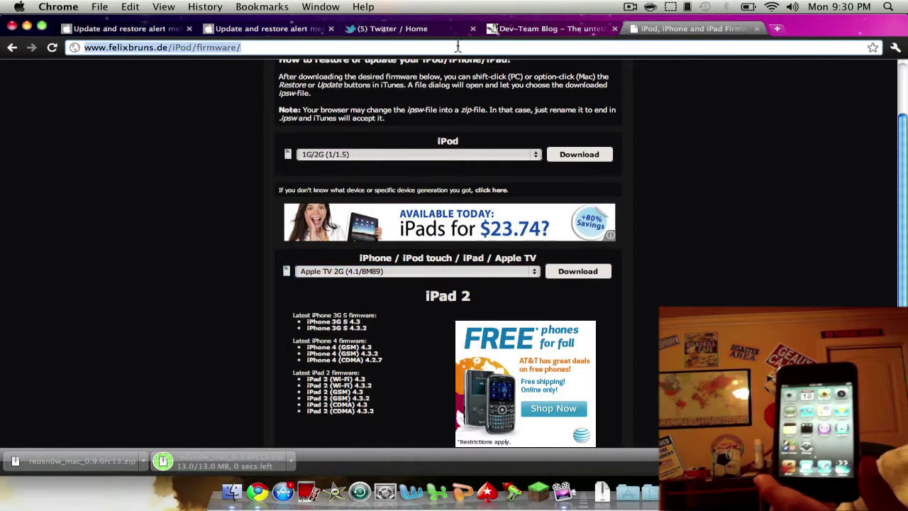
click(508, 29)
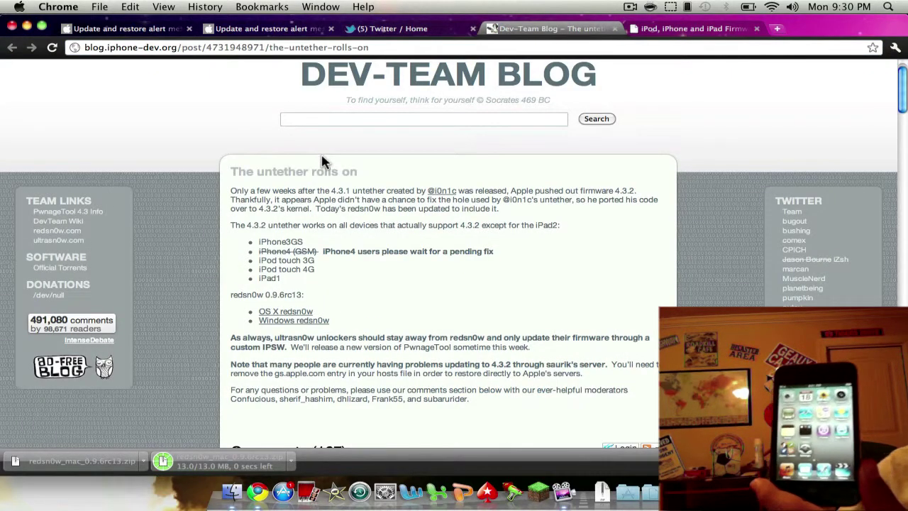
scroll(405, 118, down, 3)
scroll(405, 119, up, 3)
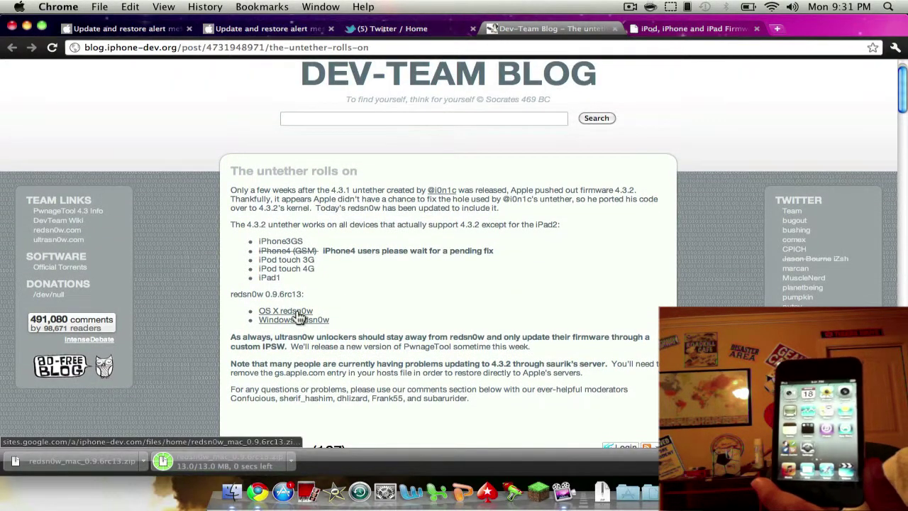
click(298, 317)
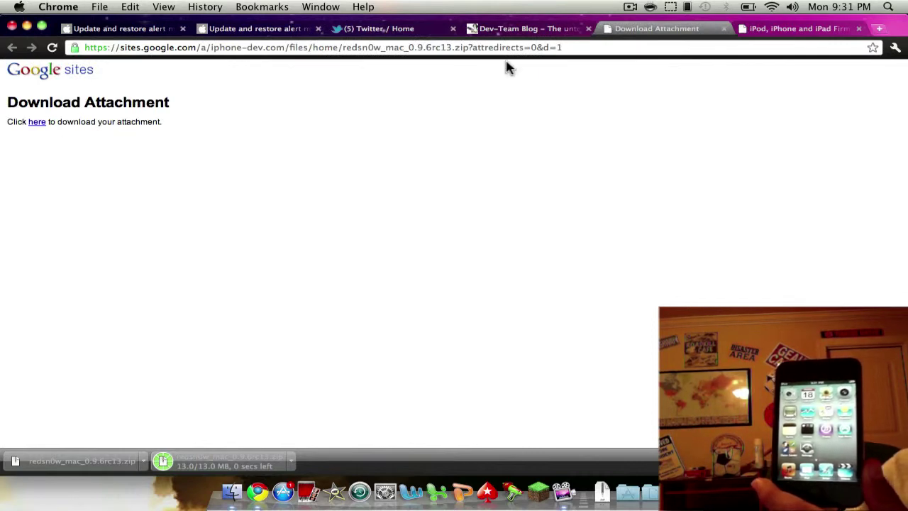
click(723, 28)
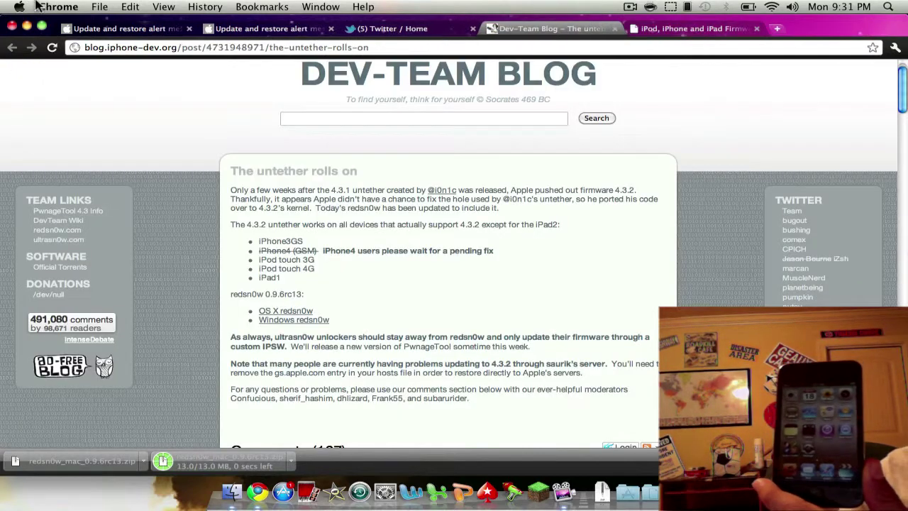
- Minimise Chrome and launch redsn0w from Jailbreak 4.3.2 > redsn0w_mac_0.9.6rc13, accepting the downloaded-app warning
click(27, 26)
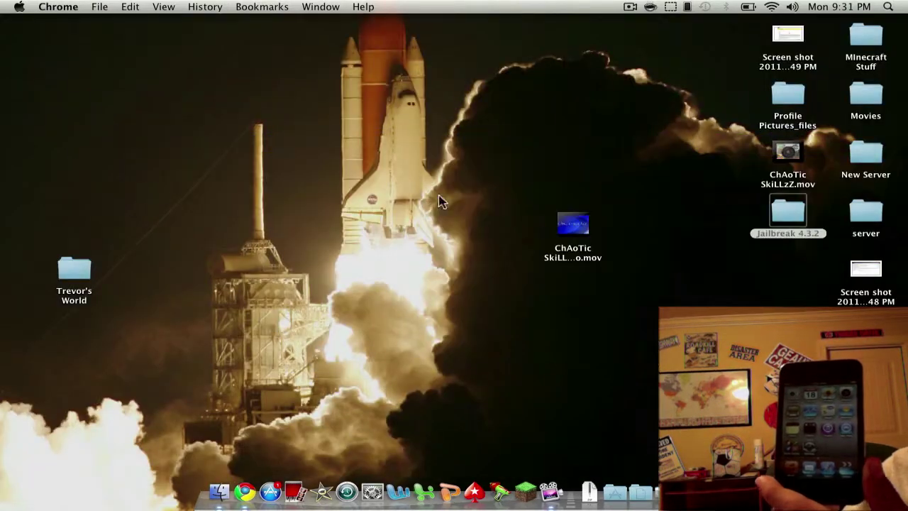
double_click(784, 210)
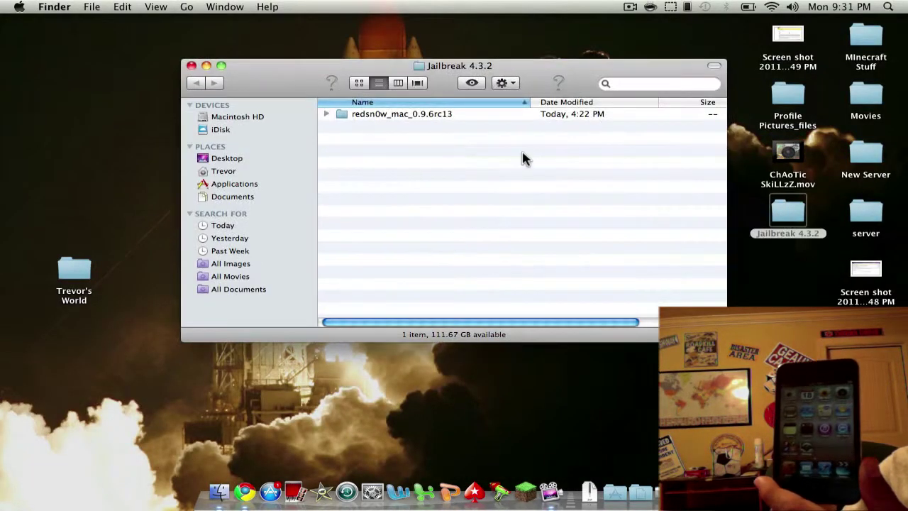
double_click(466, 115)
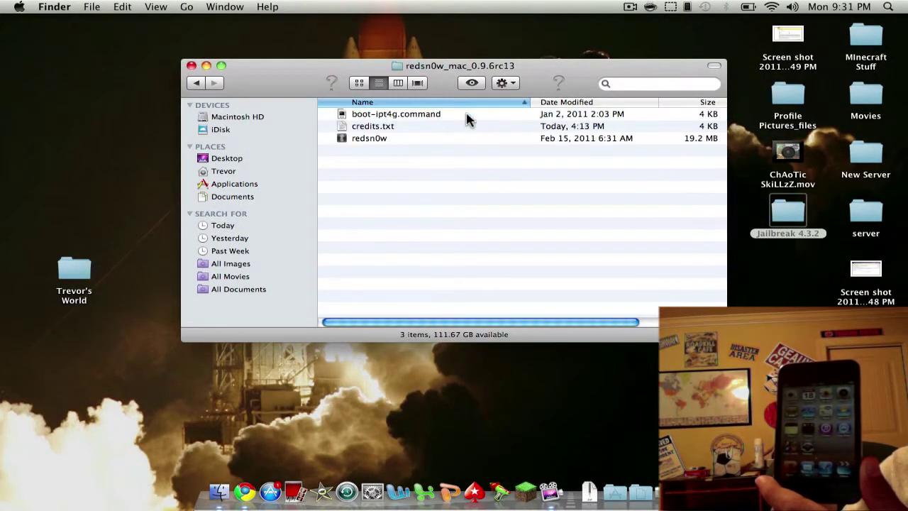
double_click(412, 139)
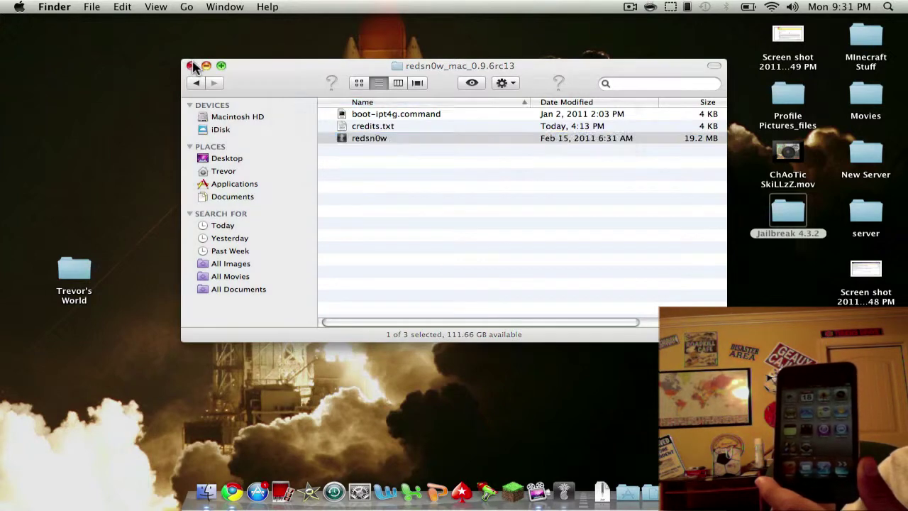
click(191, 65)
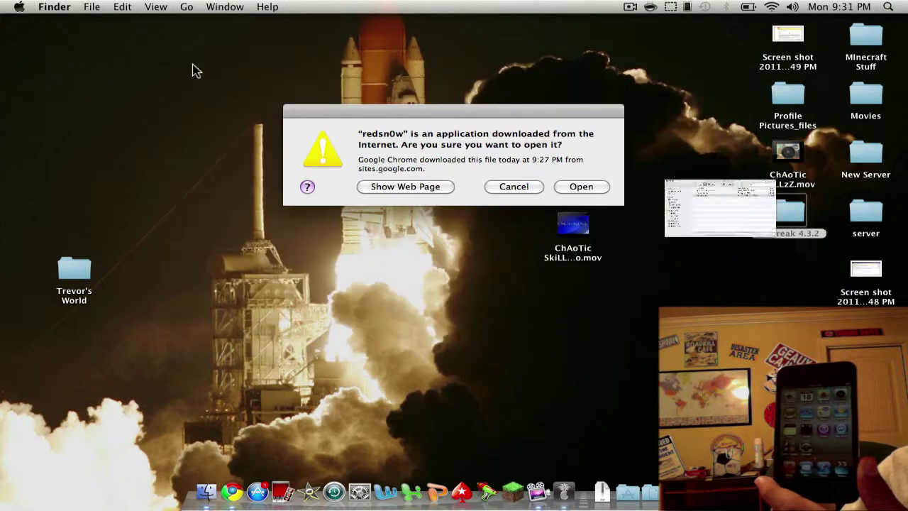
click(597, 188)
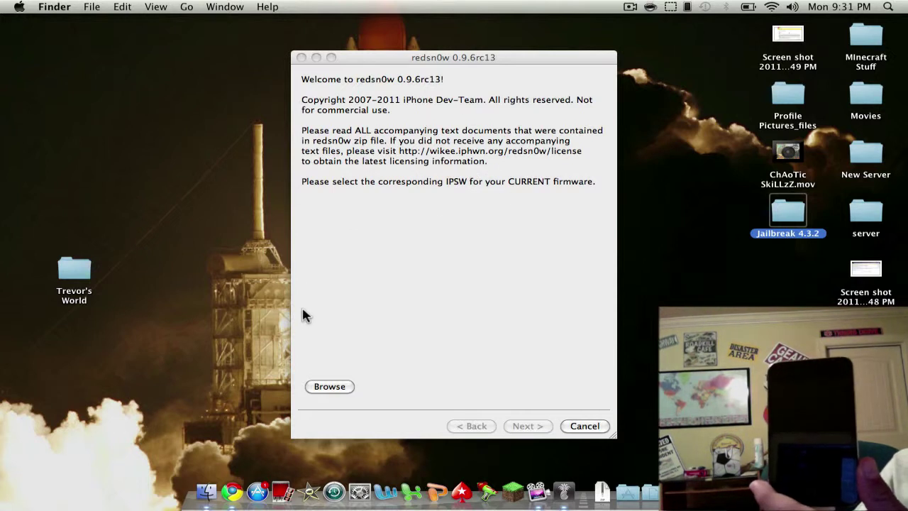
- Browse to jailbreak stuff > Firmwares, search '4.3.2', and choose iPod4,1_4.3.2_8H7_Restore.ipsw
click(331, 391)
click(330, 389)
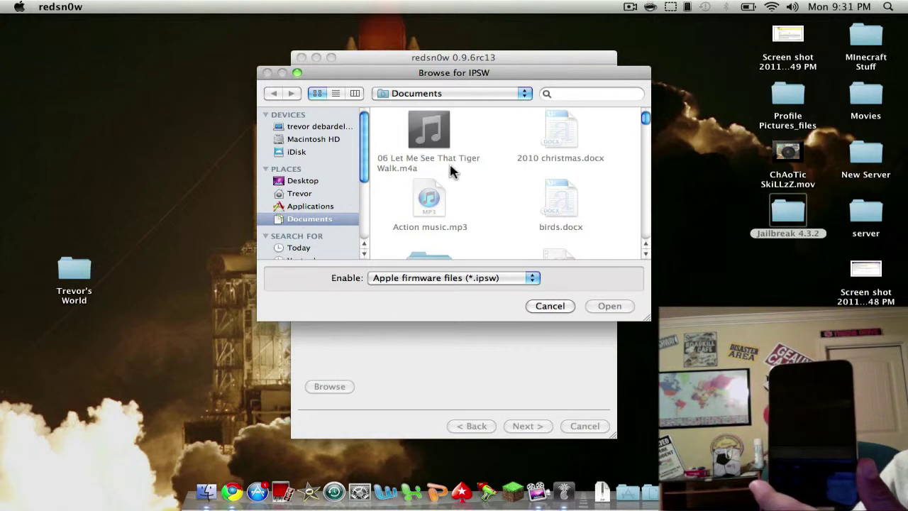
scroll(451, 170, down, 3)
scroll(451, 171, down, 6)
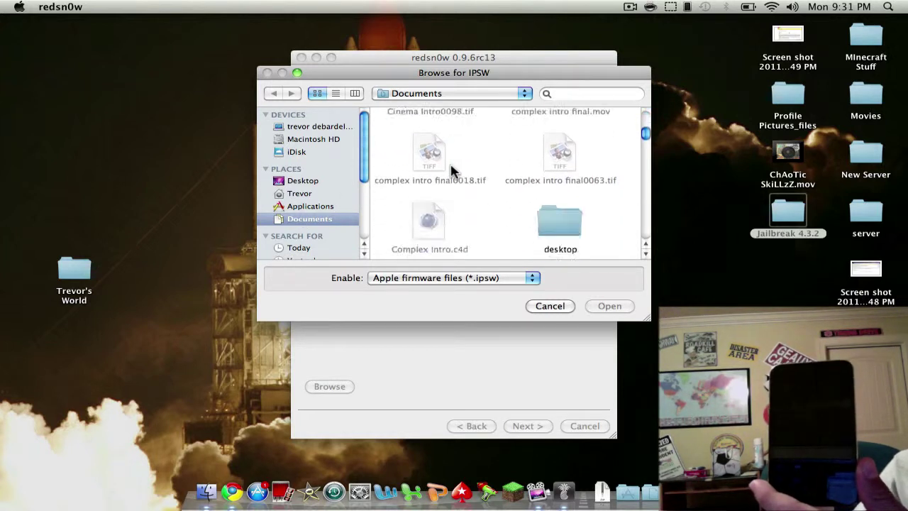
scroll(452, 170, down, 10)
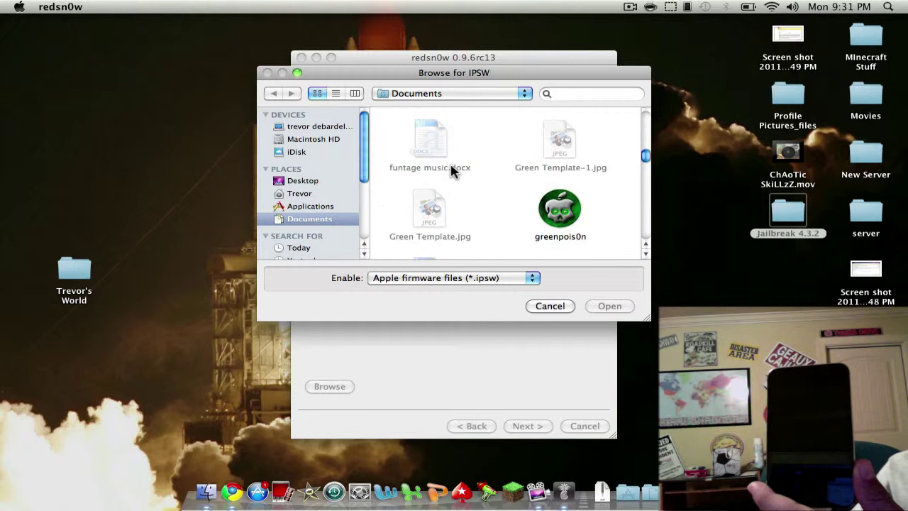
scroll(491, 177, down, 5)
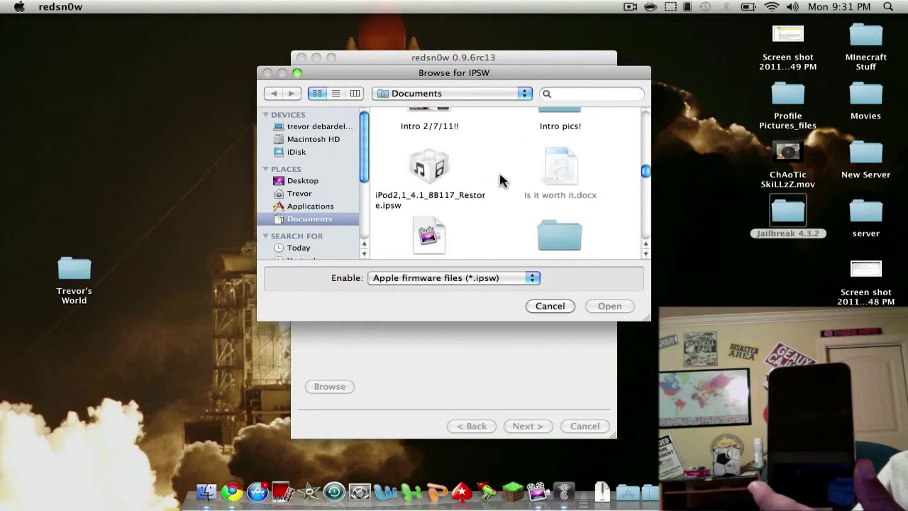
double_click(559, 186)
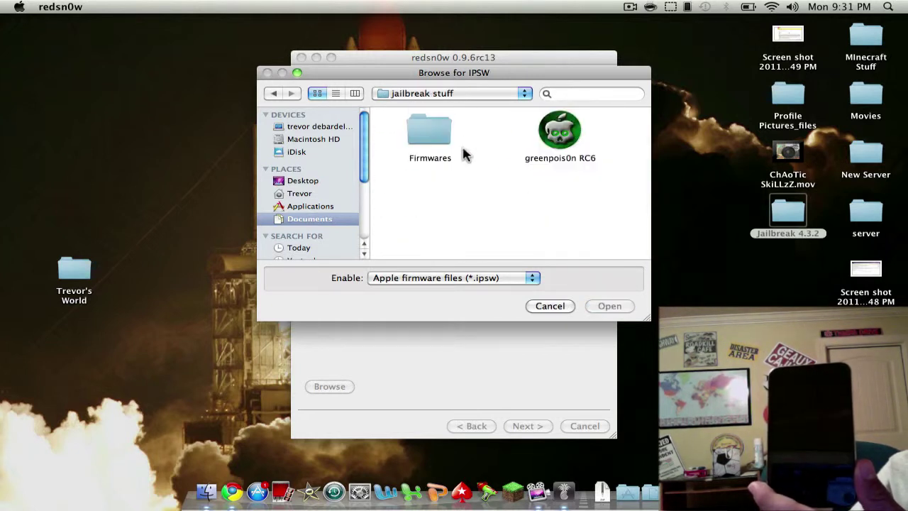
double_click(450, 151)
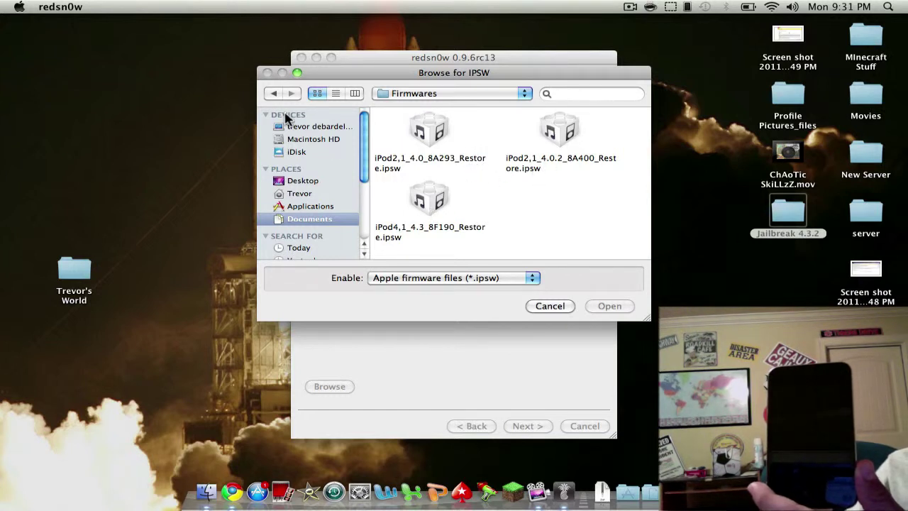
click(595, 94)
text(4.3)
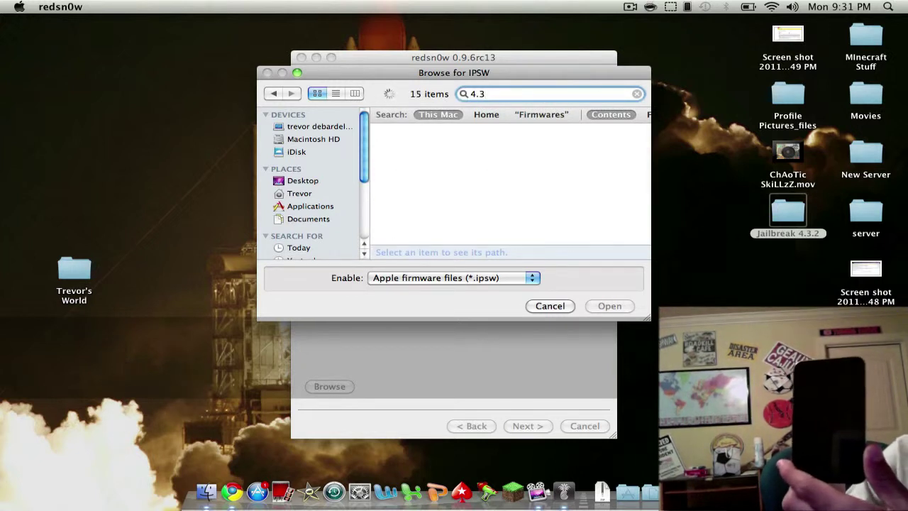
text(.2)
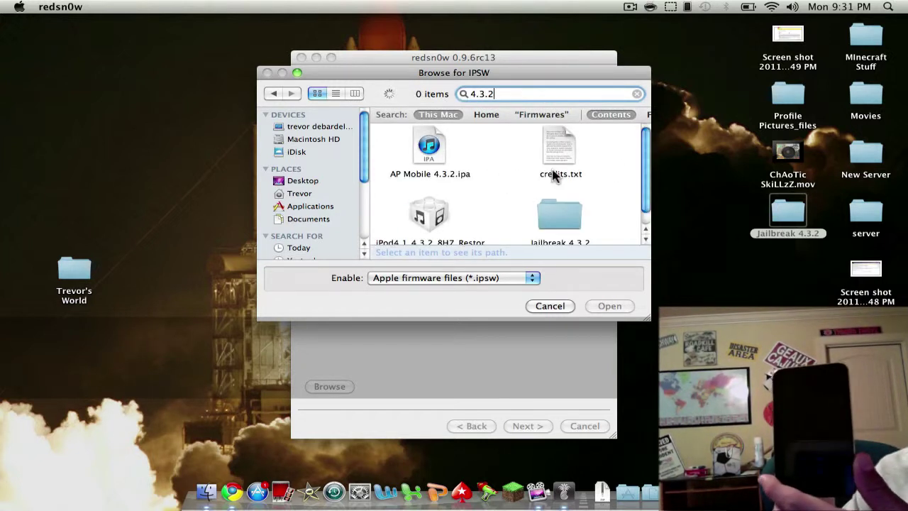
click(423, 220)
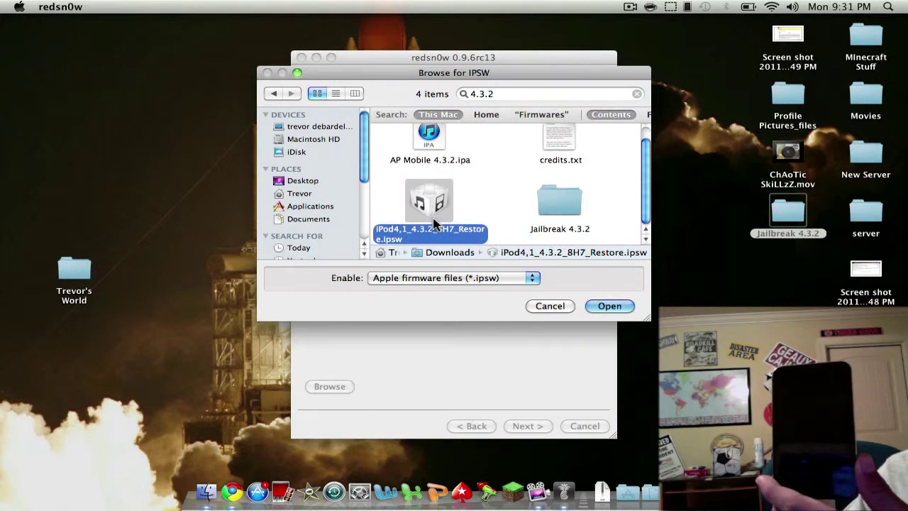
double_click(430, 222)
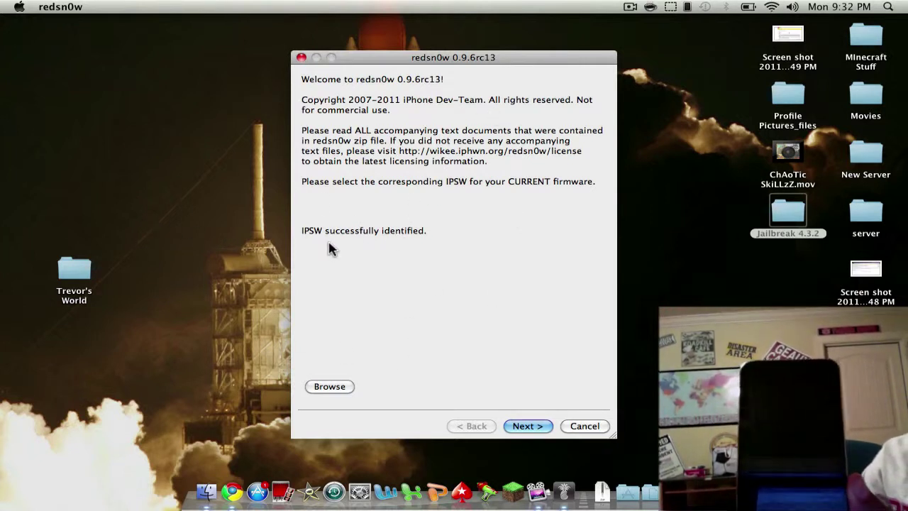
- Once the IPSW is identified, continue on to preparing the jailbreak data
click(529, 427)
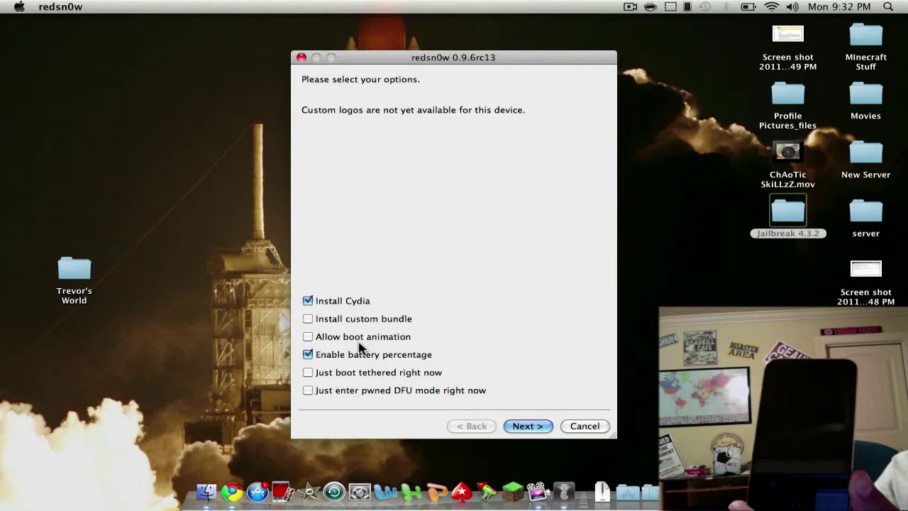
- Tick Allow boot animation and dismiss its notice
click(357, 339)
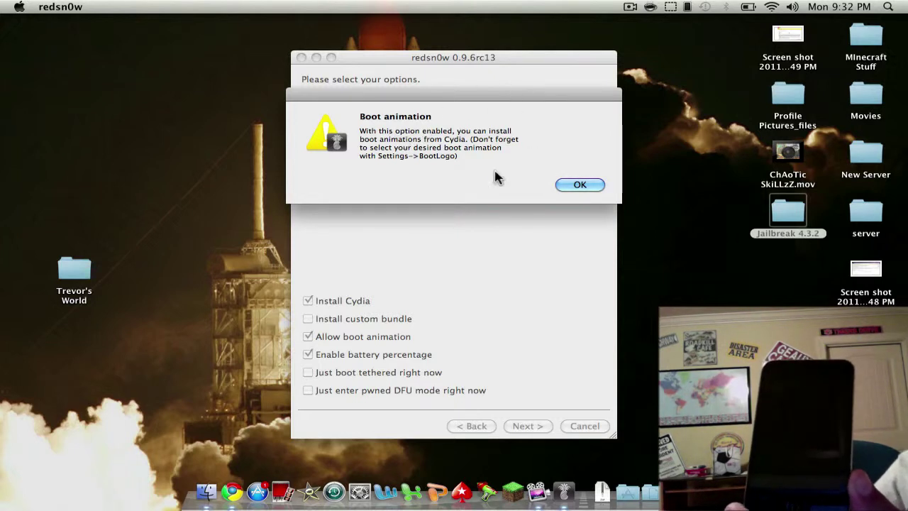
click(580, 186)
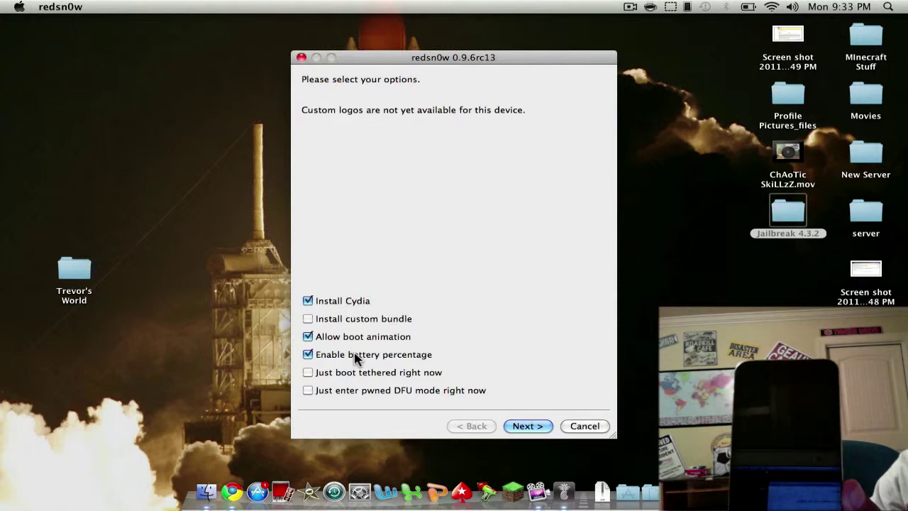
- Accept the chosen options and confirm the iPod is powered off and plugged in
click(526, 425)
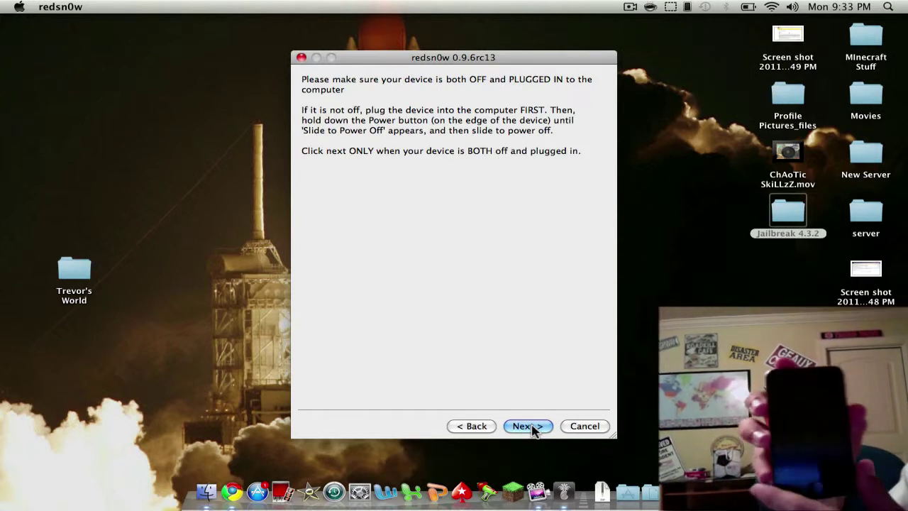
click(526, 425)
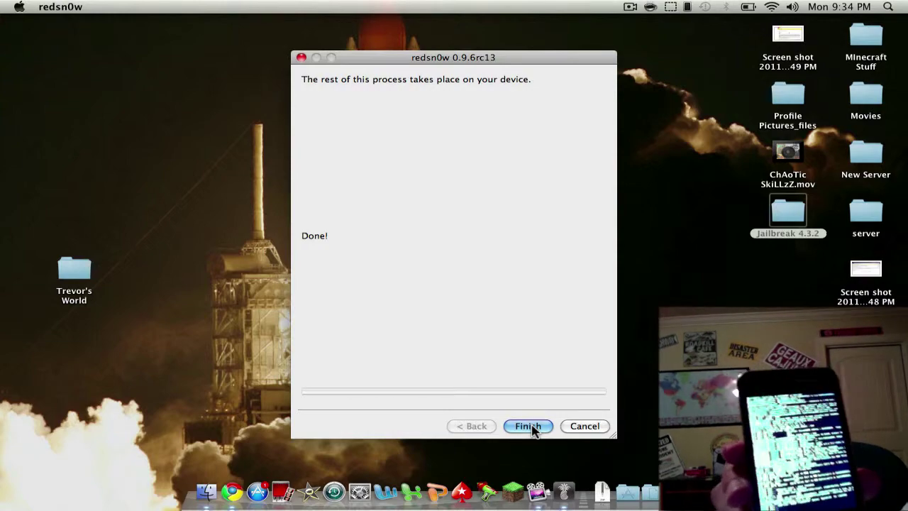
click(528, 426)
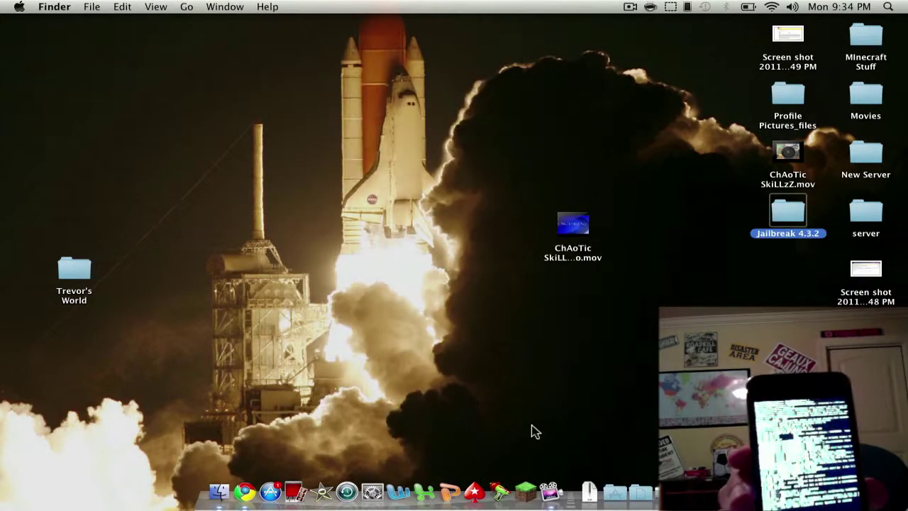